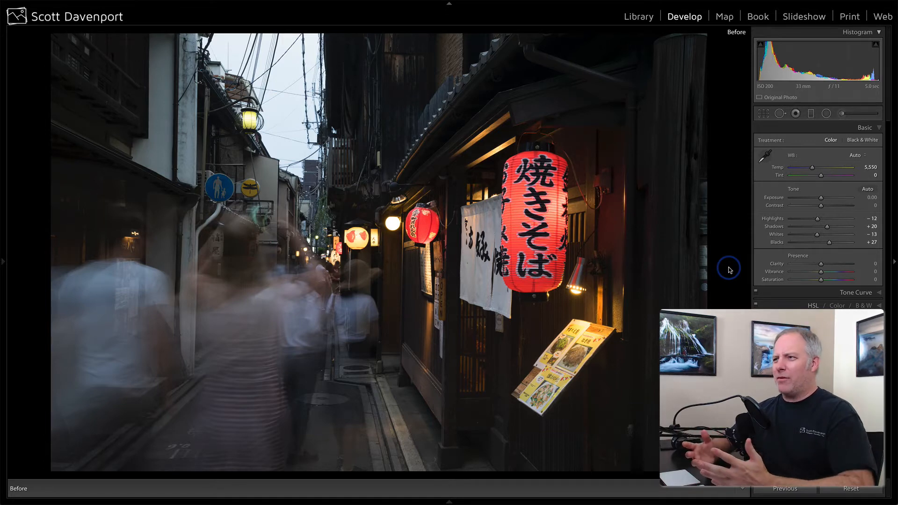
Compare the alley photo before and after its edits, returning to the edited preview.
{"action": "key", "text": "backslash"}
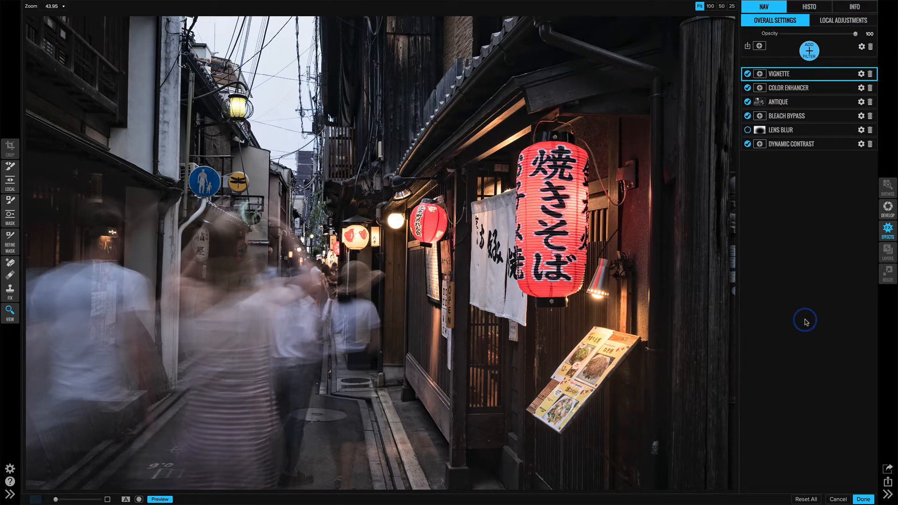
{"action": "key", "text": "backslash"}
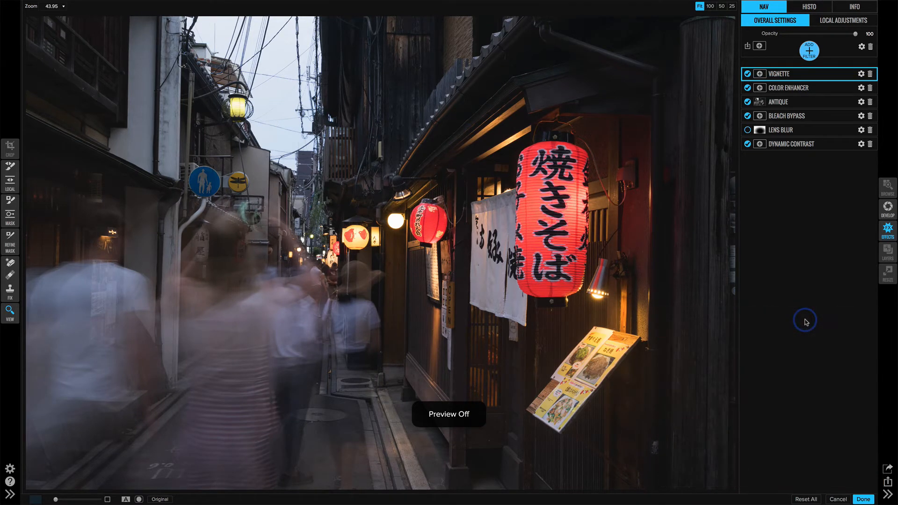
{"action": "key", "text": "backslash"}
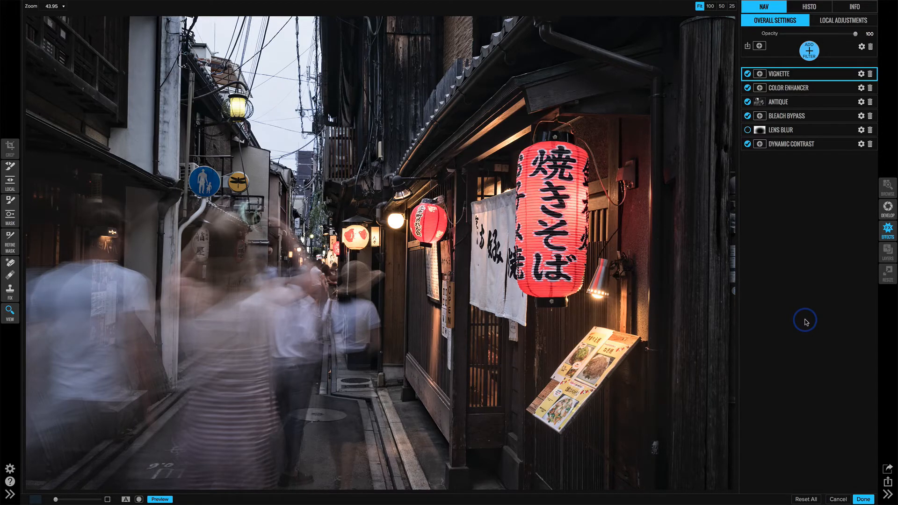
Browse the Traveler Pack presets as large thumbnails of the photo, then return to the filter stack with the presets hidden.
{"action": "key", "text": "super+Left"}
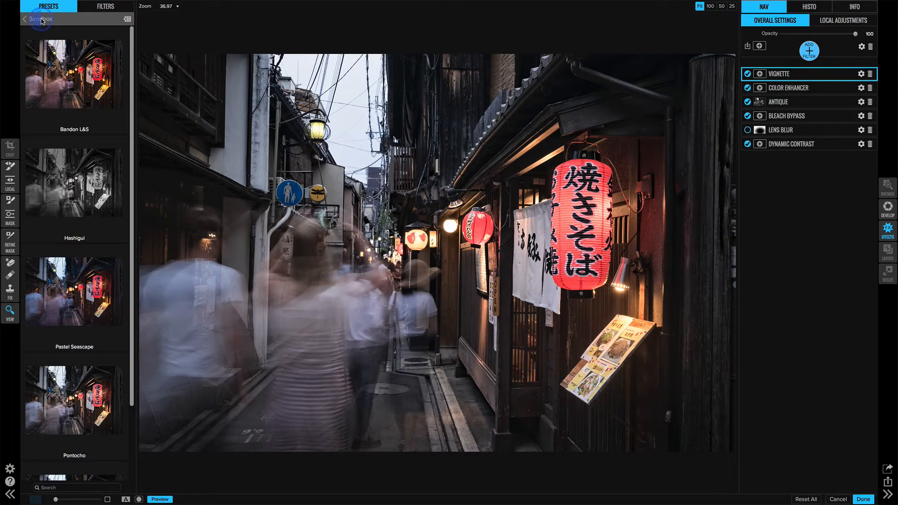
{"action": "left_click", "coordinate": [42, 21]}
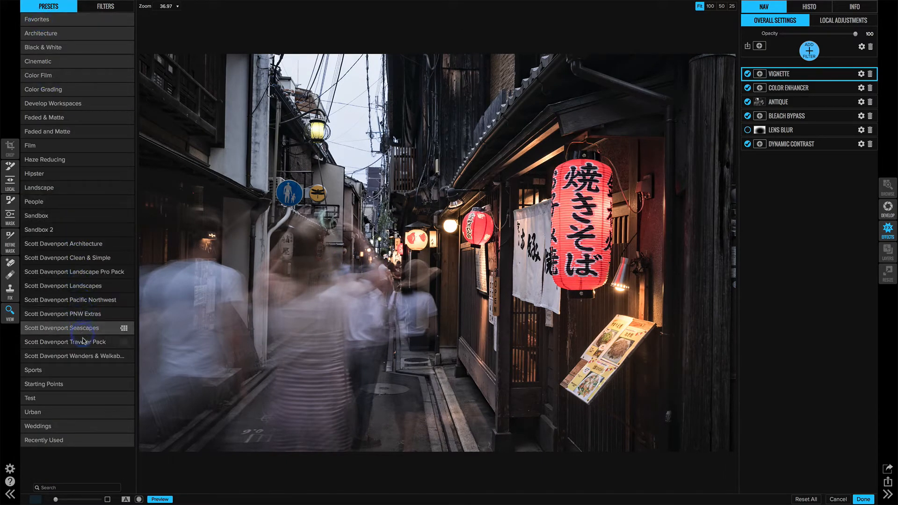
{"action": "left_click", "coordinate": [124, 343]}
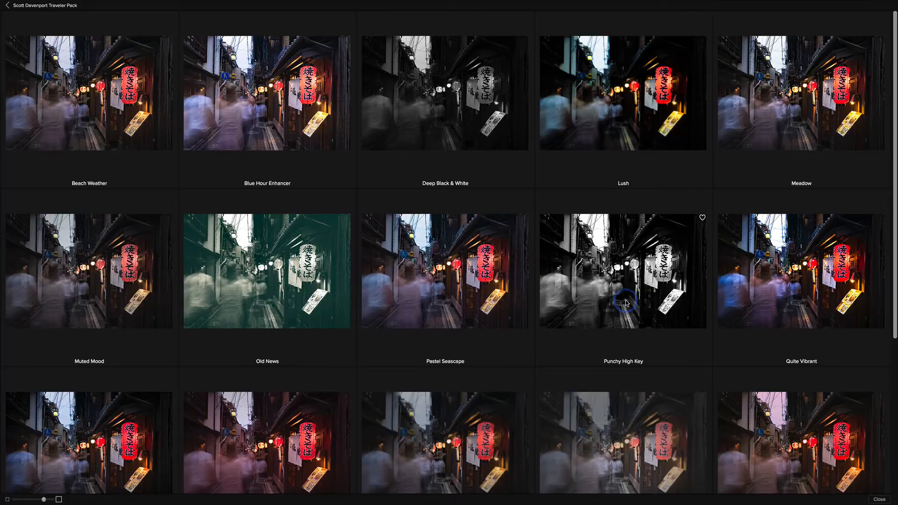
{"action": "scroll", "coordinate": [626, 303], "scroll_direction": "down", "scroll_amount": 5}
{"action": "scroll", "coordinate": [625, 303], "scroll_direction": "up", "scroll_amount": 4}
{"action": "scroll", "coordinate": [626, 303], "scroll_direction": "down", "scroll_amount": 3}
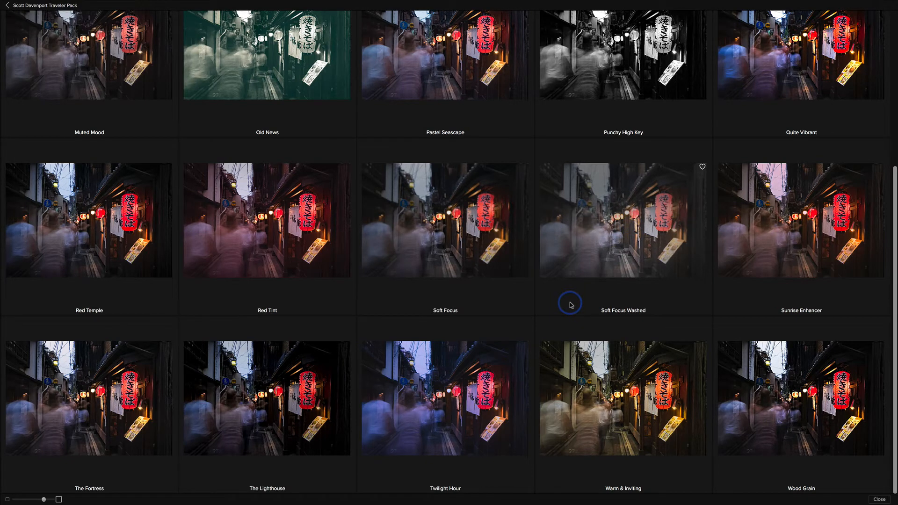
{"action": "left_click", "coordinate": [33, 5]}
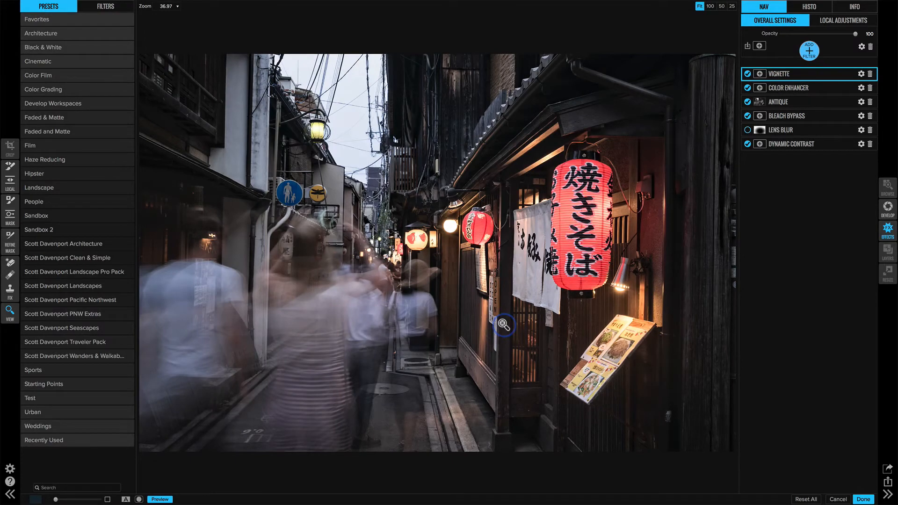
{"action": "key", "text": "super+Left"}
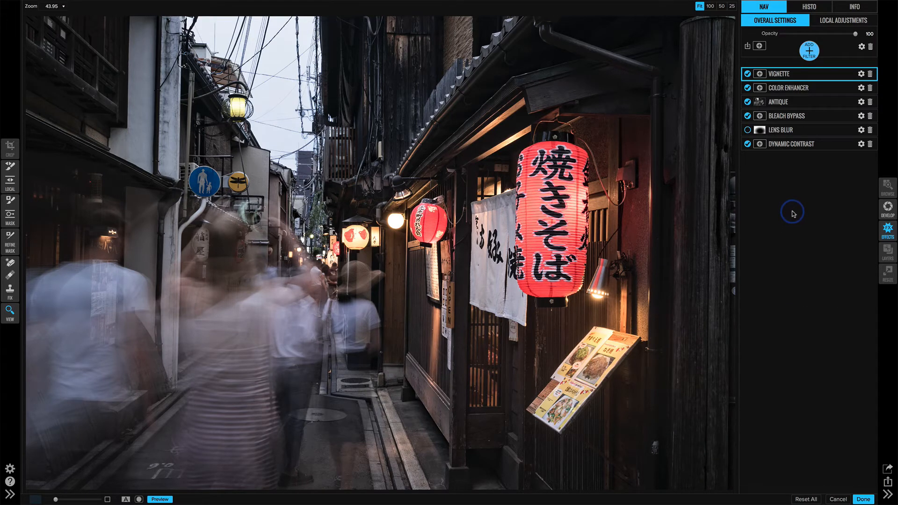
Delete the disabled Lens Blur filter from the filter stack.
{"action": "left_click", "coordinate": [794, 130]}
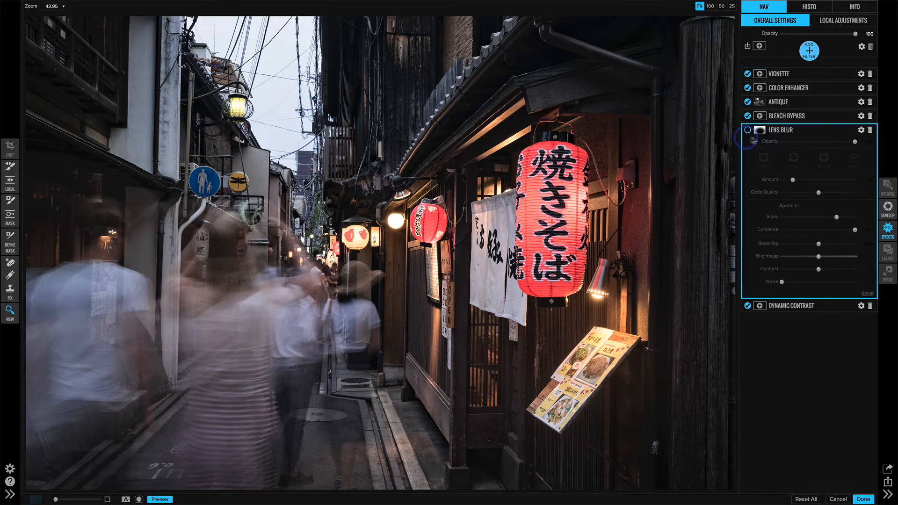
{"action": "left_click", "coordinate": [870, 129]}
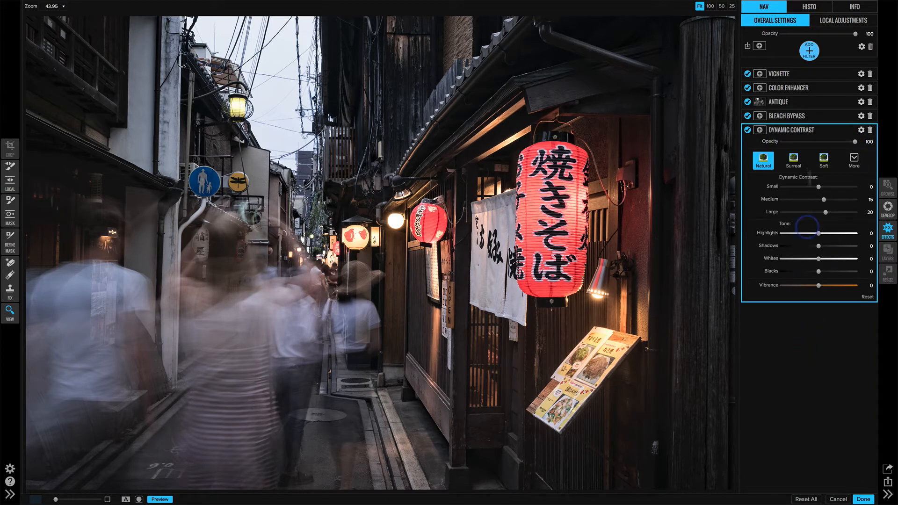
Show the Bleach Bypass filter's settings and switch the filter off and on repeatedly to compare its effect.
{"action": "left_click", "coordinate": [807, 116]}
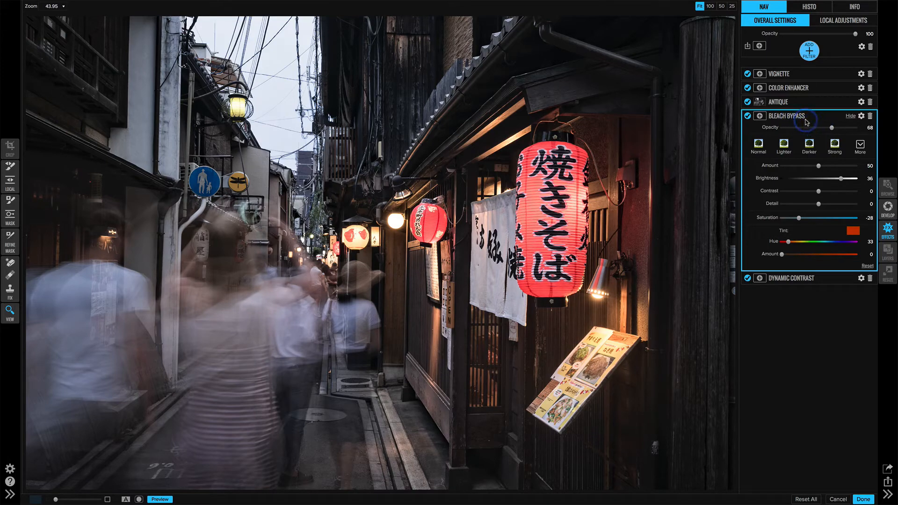
{"action": "left_click", "coordinate": [747, 116]}
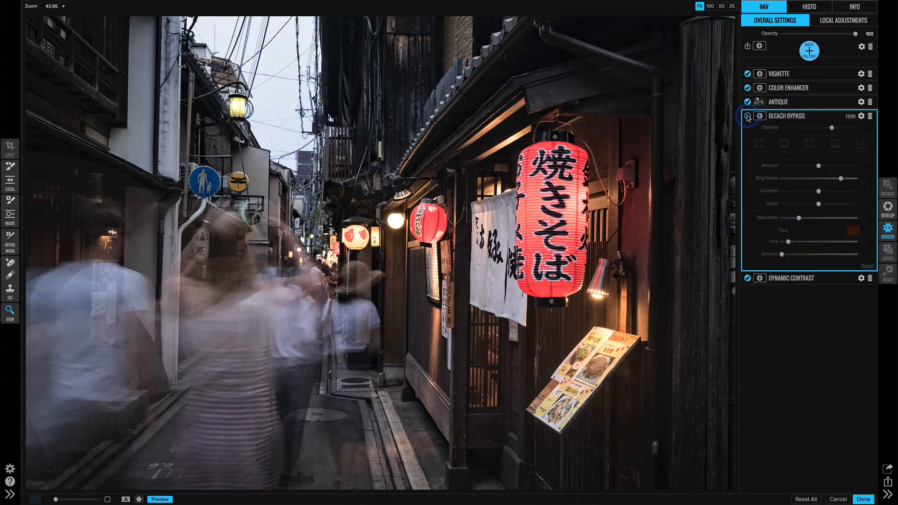
{"action": "left_click", "coordinate": [747, 118]}
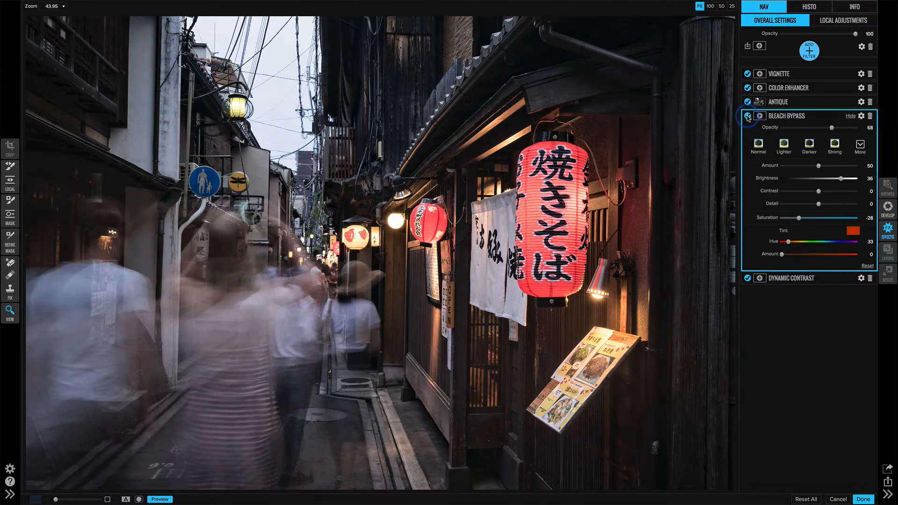
{"action": "left_click", "coordinate": [746, 117]}
{"action": "left_click", "coordinate": [747, 117]}
{"action": "left_click", "coordinate": [747, 117]}
{"action": "left_click", "coordinate": [746, 117]}
Show the Antique filter's settings and mask, and switch the filter off and on to judge its effect.
{"action": "left_click", "coordinate": [800, 104]}
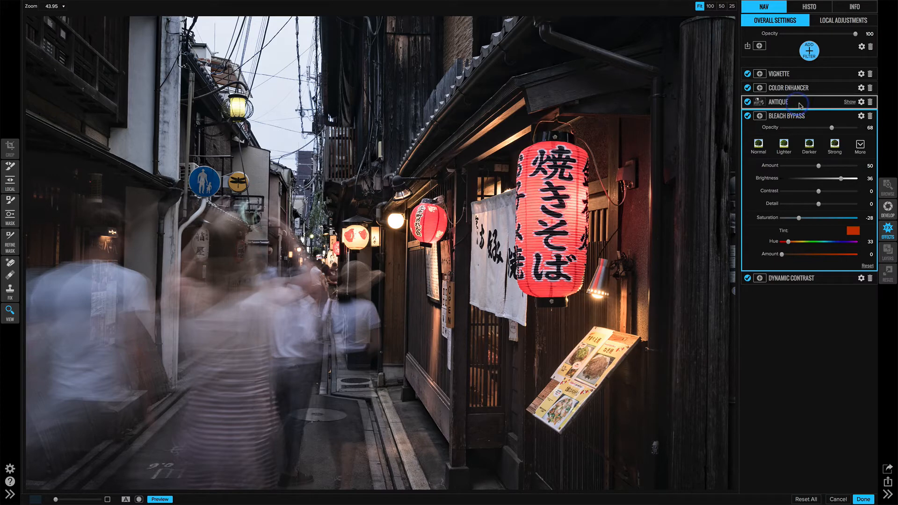
{"action": "left_click", "coordinate": [799, 104]}
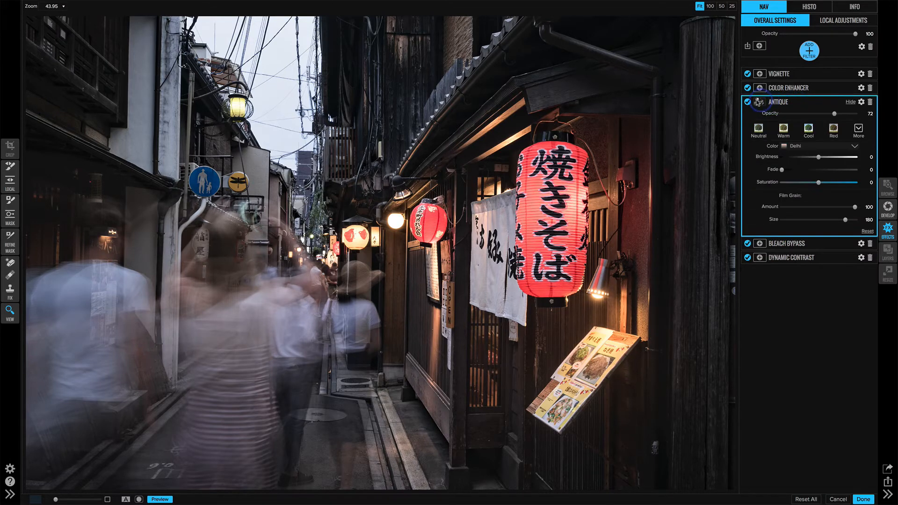
{"action": "left_click", "coordinate": [759, 102]}
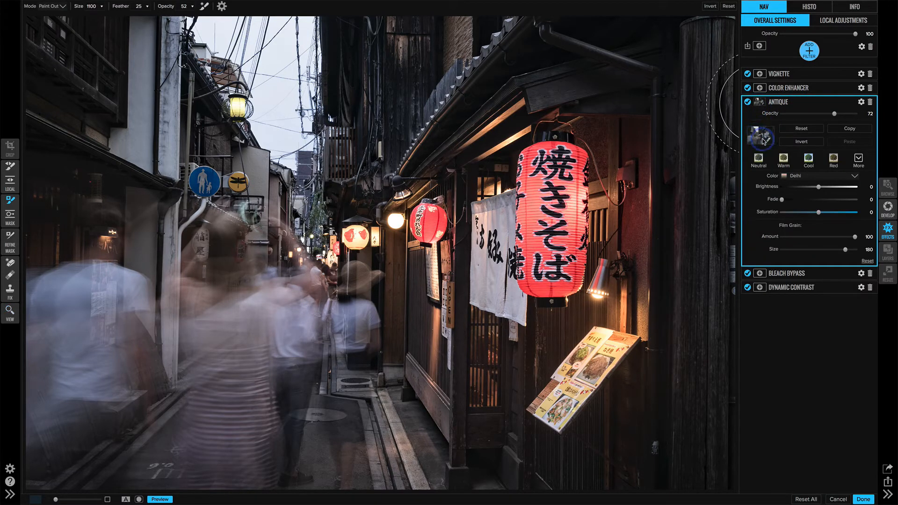
{"action": "left_click", "coordinate": [747, 102]}
{"action": "left_click", "coordinate": [747, 101]}
Show the Color Enhancer filter's settings and switch the filter off and on to compare the colors.
{"action": "left_click", "coordinate": [825, 89]}
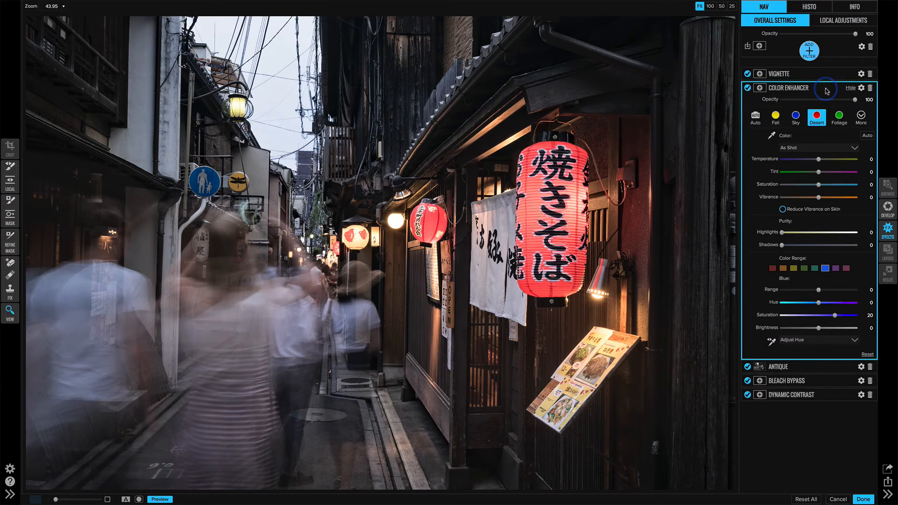
{"action": "left_click", "coordinate": [747, 88]}
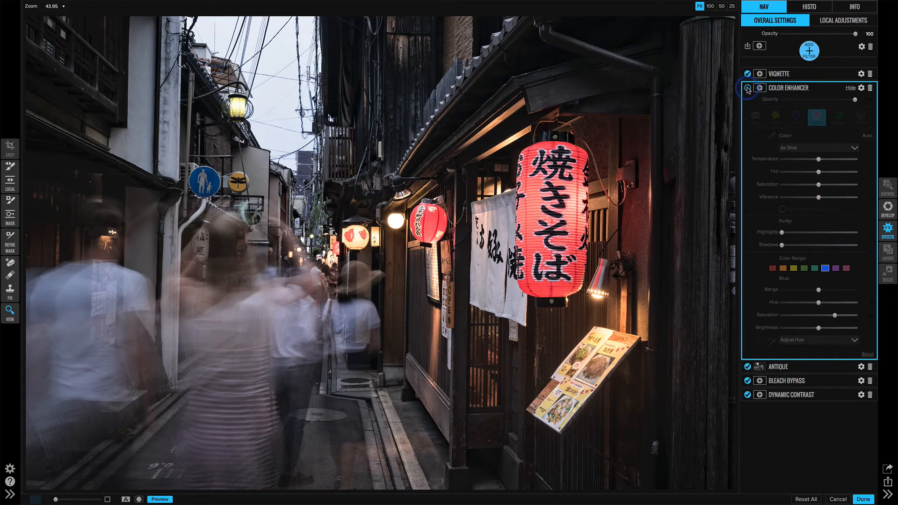
{"action": "left_click", "coordinate": [747, 89]}
{"action": "left_click", "coordinate": [746, 88]}
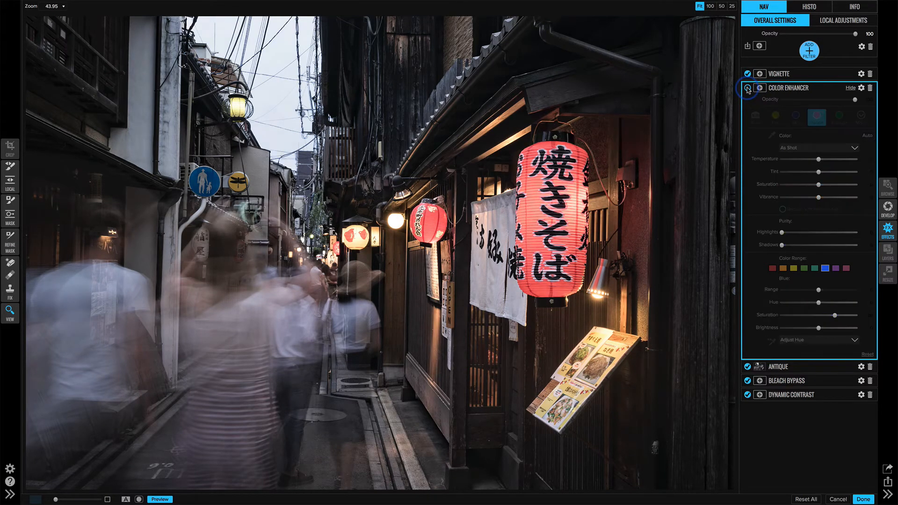
{"action": "left_click", "coordinate": [747, 88]}
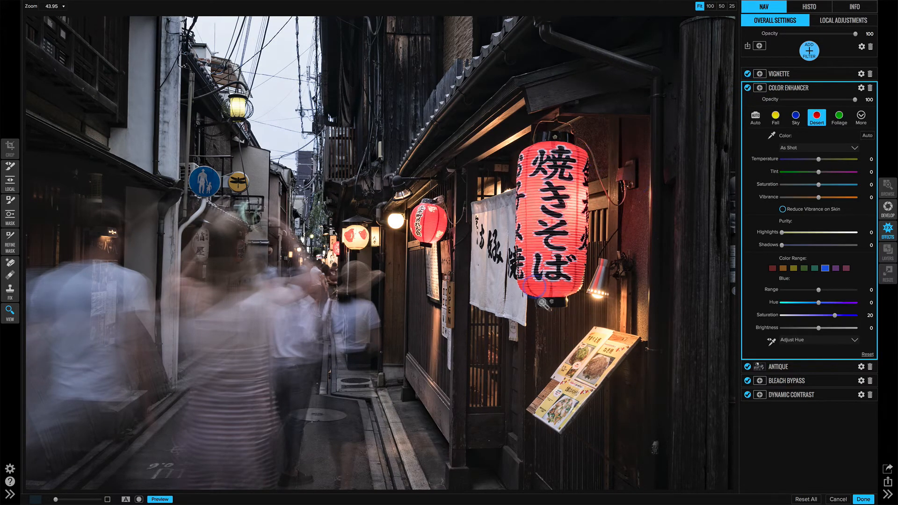